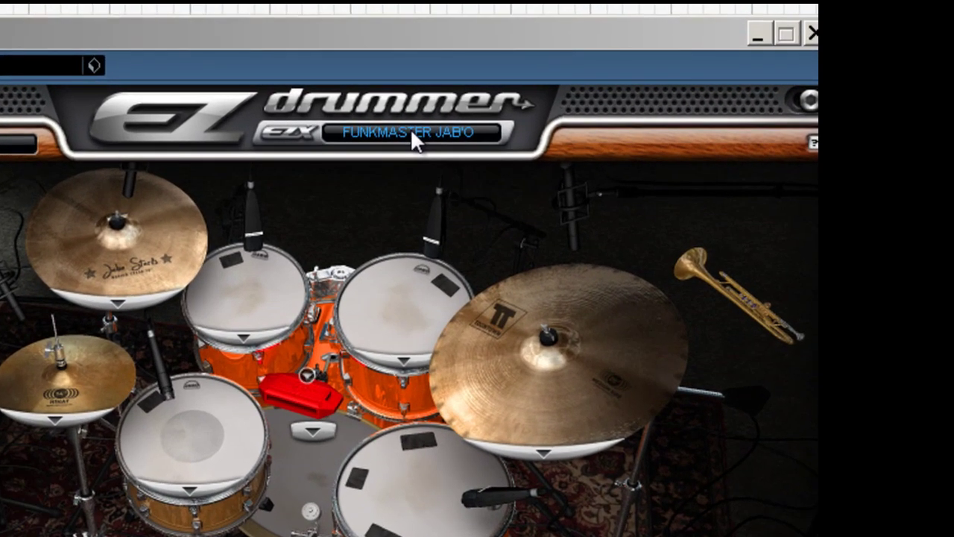
- Confirm the Funkmaster Jab'o kit in the kit list and audition its ride cymbal
{"action": "left_click", "coordinate": [483, 124]}
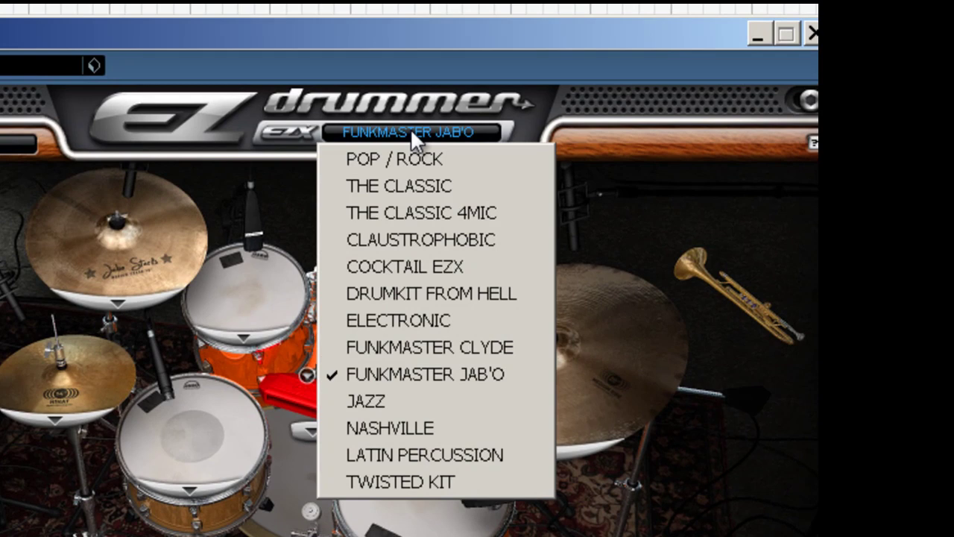
{"action": "left_click", "coordinate": [413, 88]}
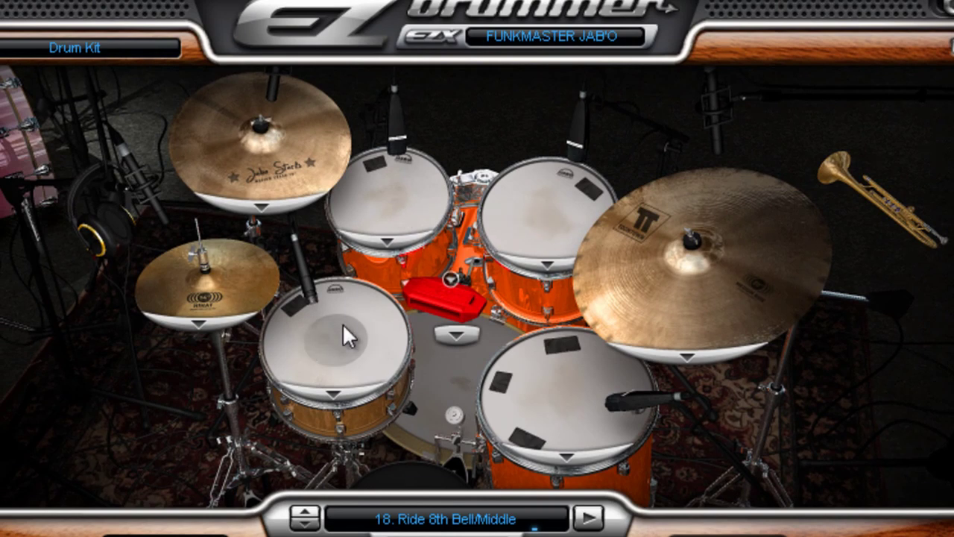
{"action": "left_click", "coordinate": [669, 278]}
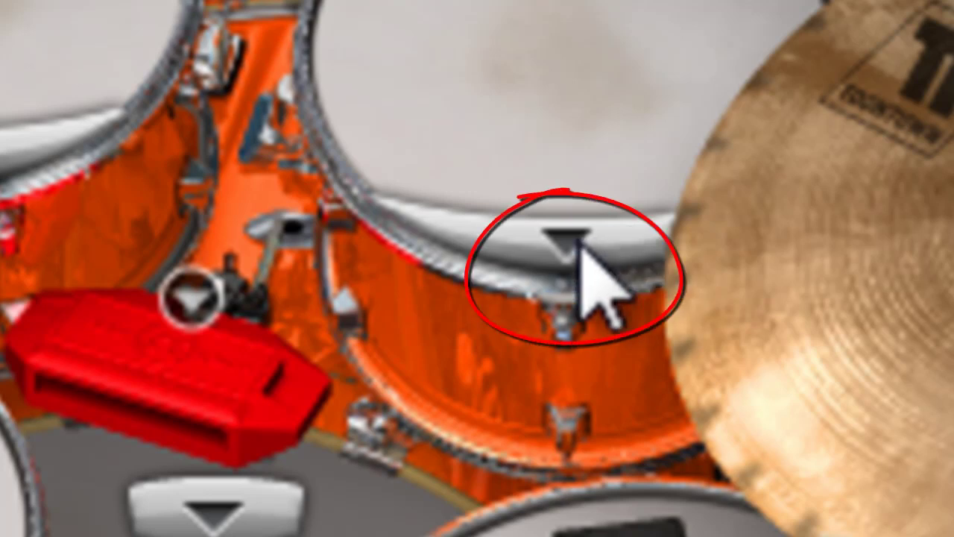
- Browse the alternative drums for Racktom 2, Racktom 1 and the woodblock, keeping the originals
{"action": "left_click", "coordinate": [548, 242]}
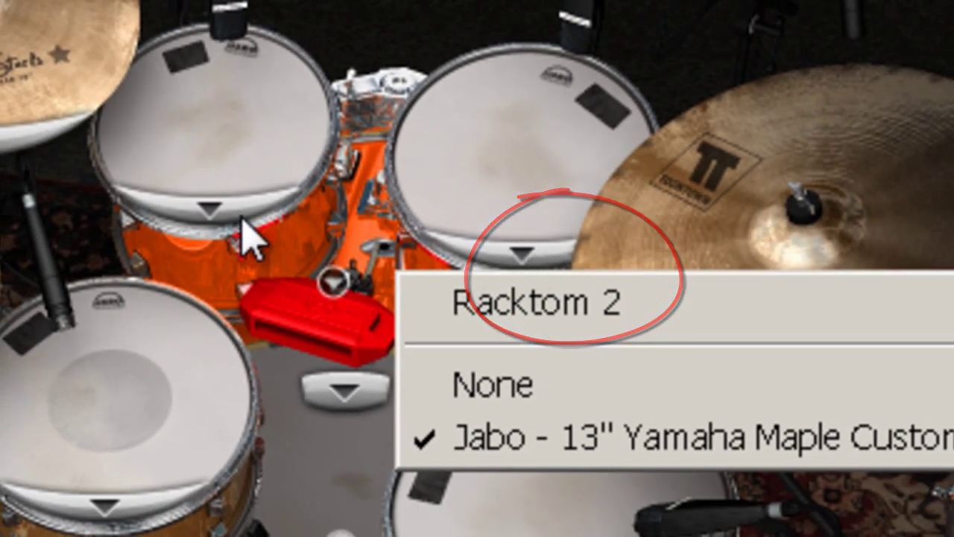
{"action": "left_click", "coordinate": [205, 206]}
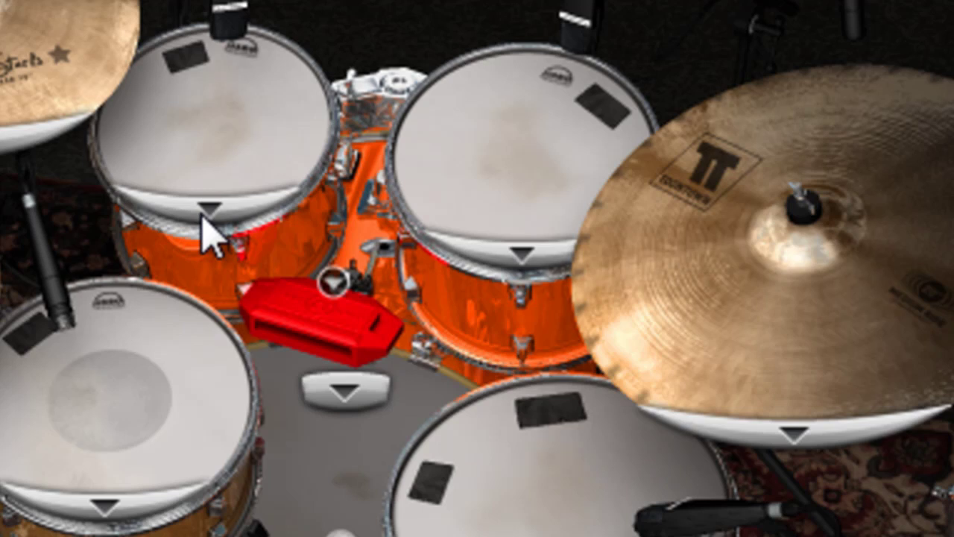
{"action": "left_click", "coordinate": [203, 214]}
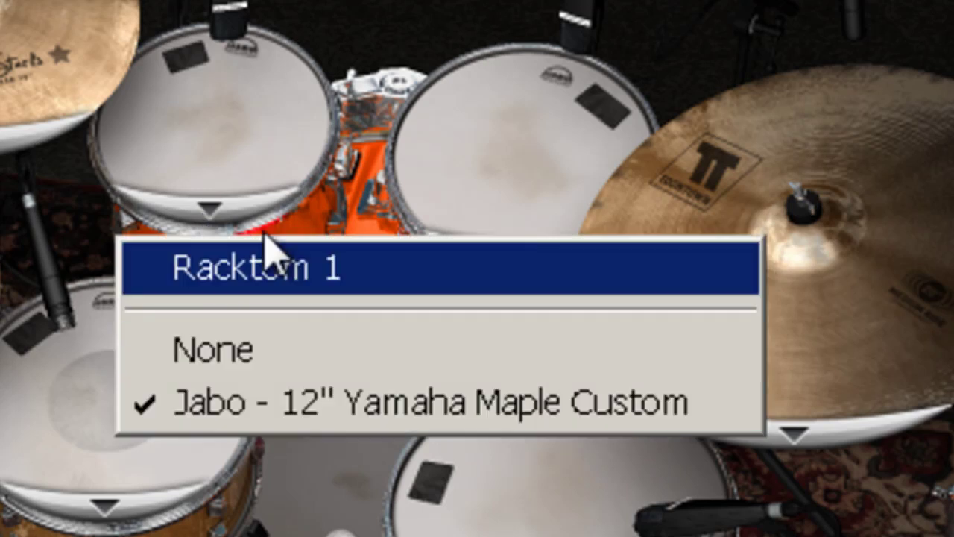
{"action": "left_click", "coordinate": [264, 185]}
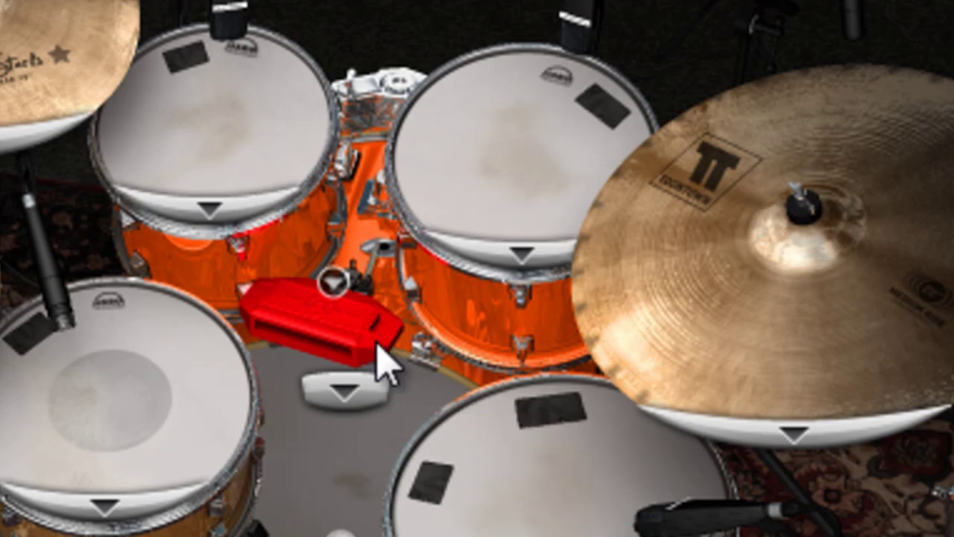
{"action": "left_click", "coordinate": [328, 281]}
{"action": "left_click", "coordinate": [156, 395]}
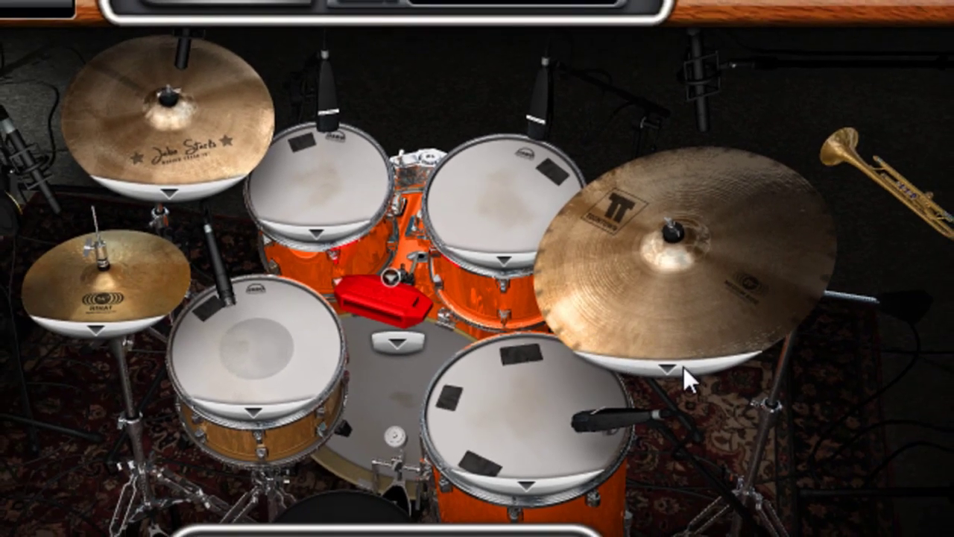
- Keep the current ride, audition the floor tom, and play groove 18. Ride 8th Bell/Middle
{"action": "left_click", "coordinate": [673, 372]}
{"action": "left_click", "coordinate": [671, 302]}
{"action": "left_click", "coordinate": [554, 398]}
{"action": "left_click", "coordinate": [552, 402]}
{"action": "left_click", "coordinate": [652, 293]}
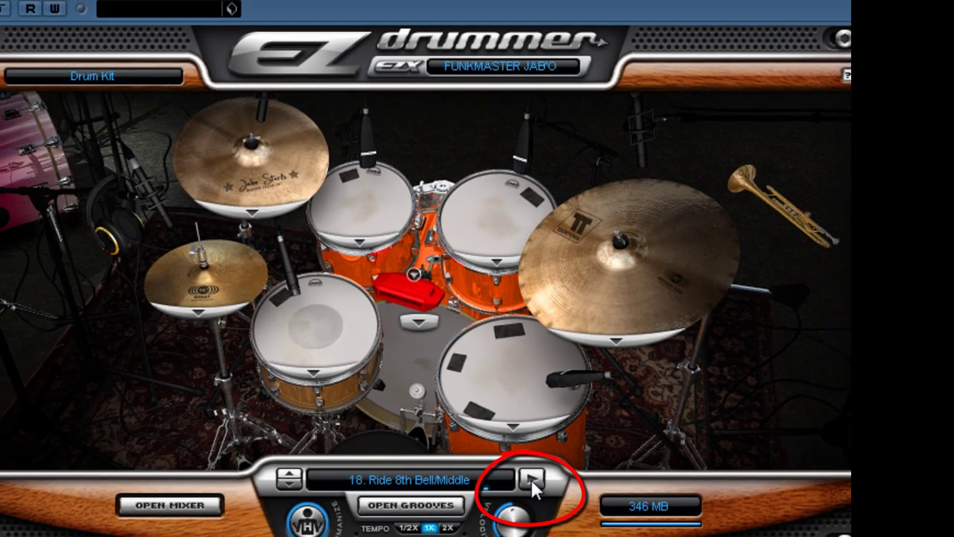
{"action": "left_click", "coordinate": [530, 478]}
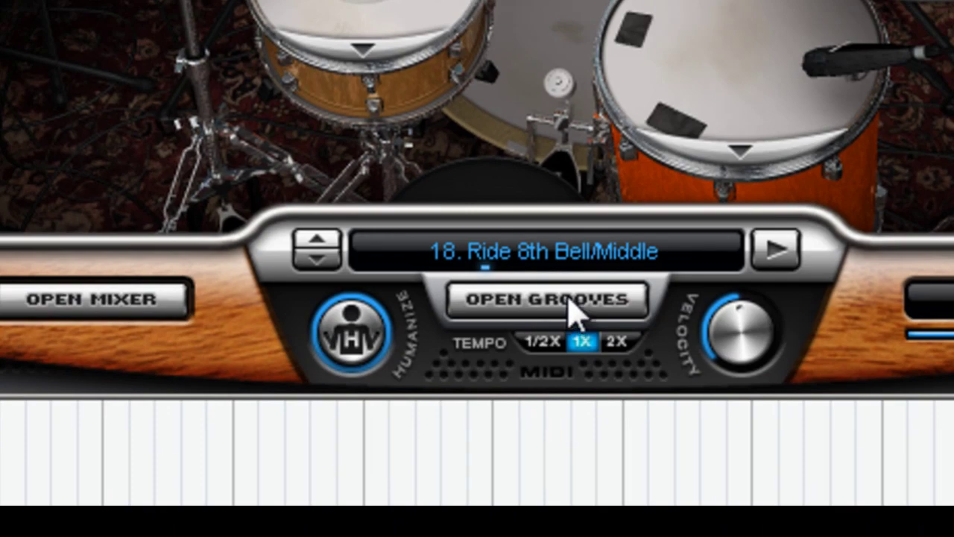
- In the grooves browser, audition 17. Ride 8th Middle, 09 and 06. Hats 8th Hard Closed, then stop
{"action": "left_click", "coordinate": [569, 300]}
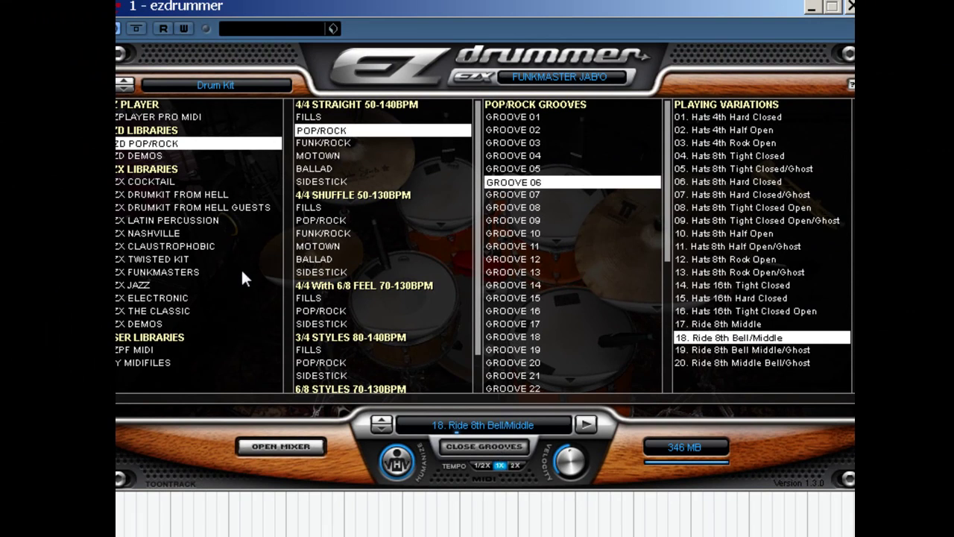
{"action": "left_click", "coordinate": [588, 425]}
{"action": "left_click", "coordinate": [380, 420]}
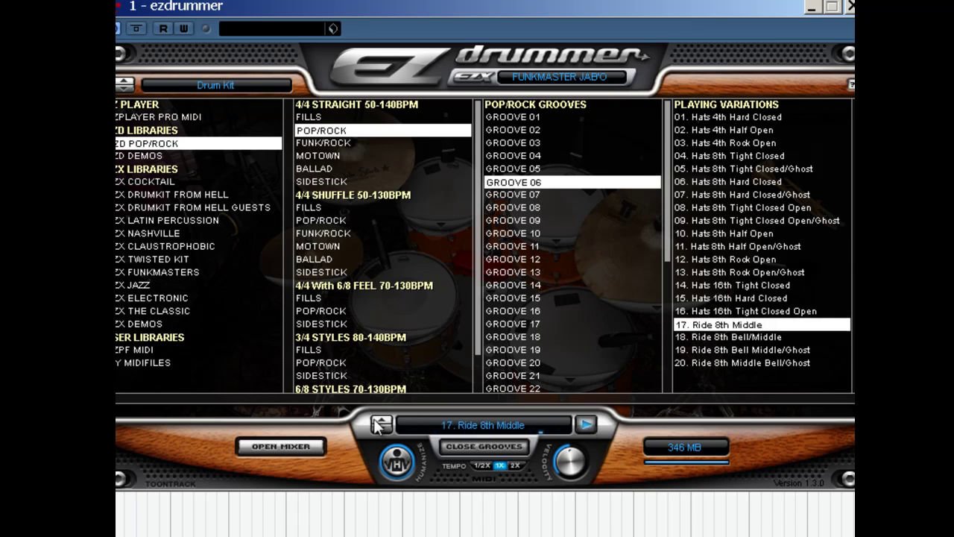
{"action": "left_click", "coordinate": [695, 221]}
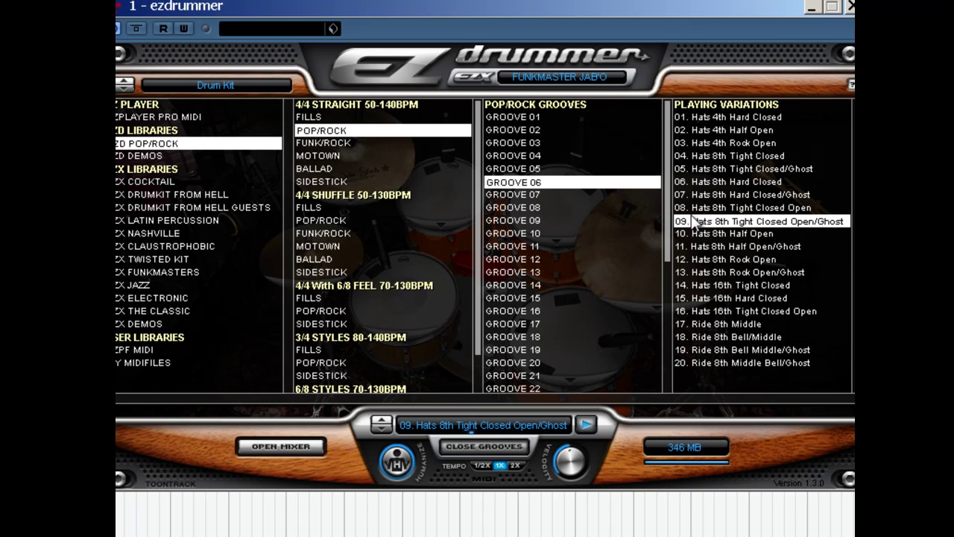
{"action": "left_click", "coordinate": [703, 182]}
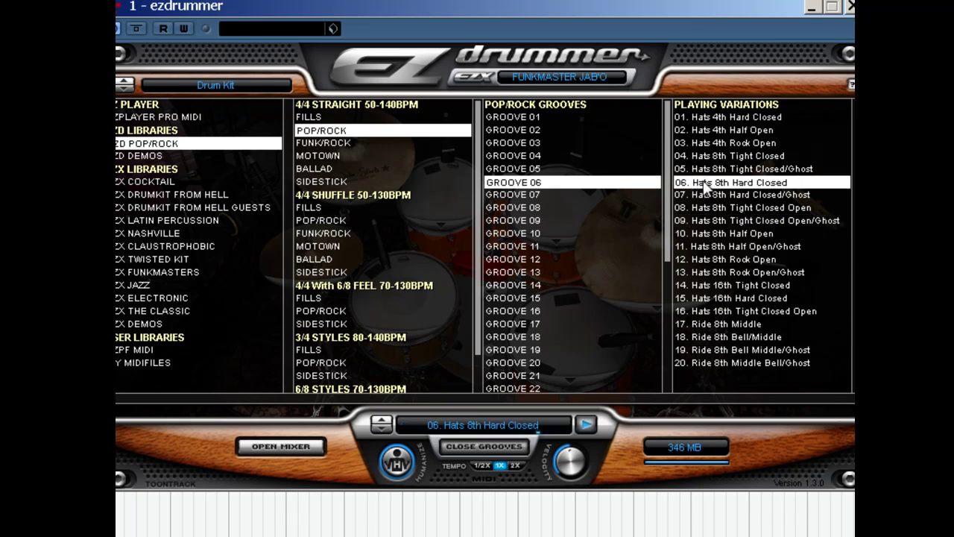
{"action": "left_click", "coordinate": [586, 424]}
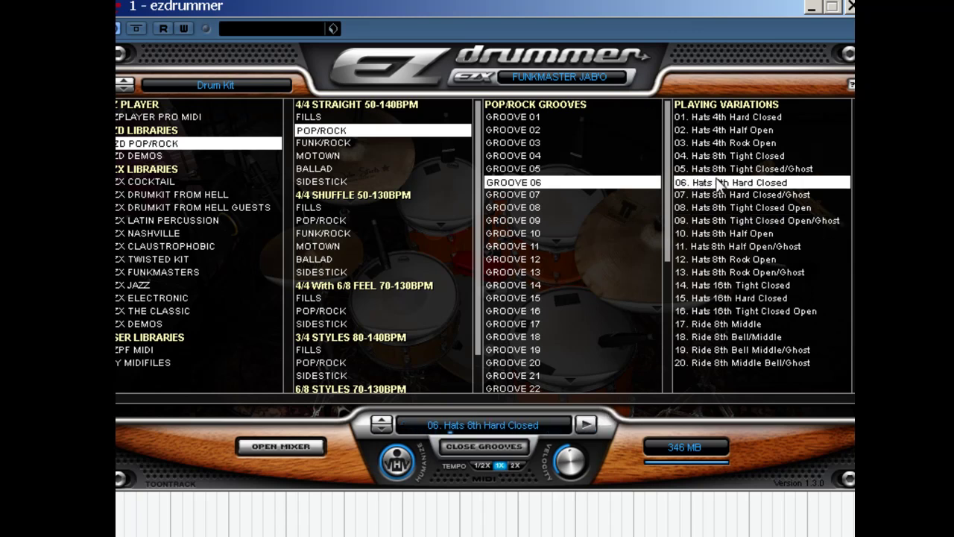
- Play 02. Hats 4th Half Open, then step through 03 to 04. Hats 8th Tight Closed
{"action": "left_click", "coordinate": [731, 131]}
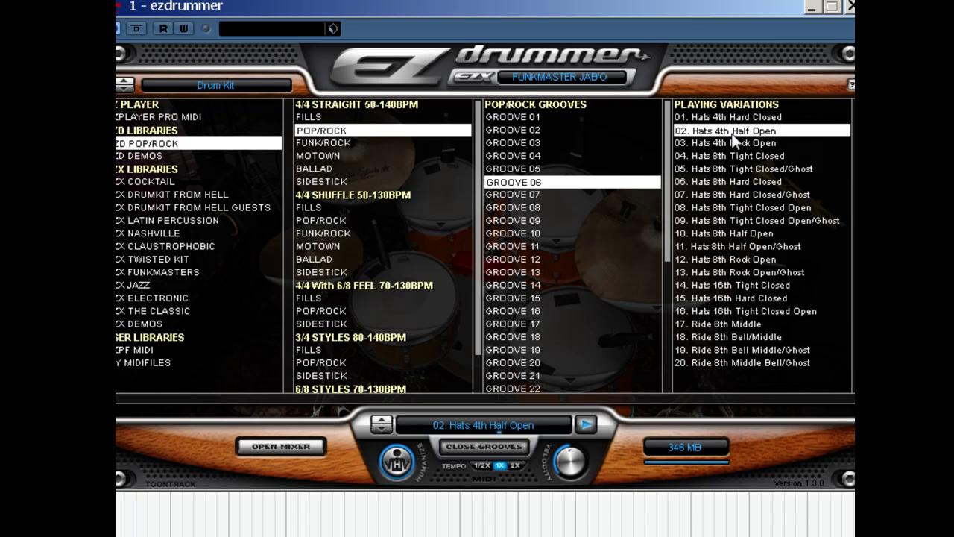
{"action": "left_click", "coordinate": [589, 428]}
{"action": "left_click", "coordinate": [380, 429]}
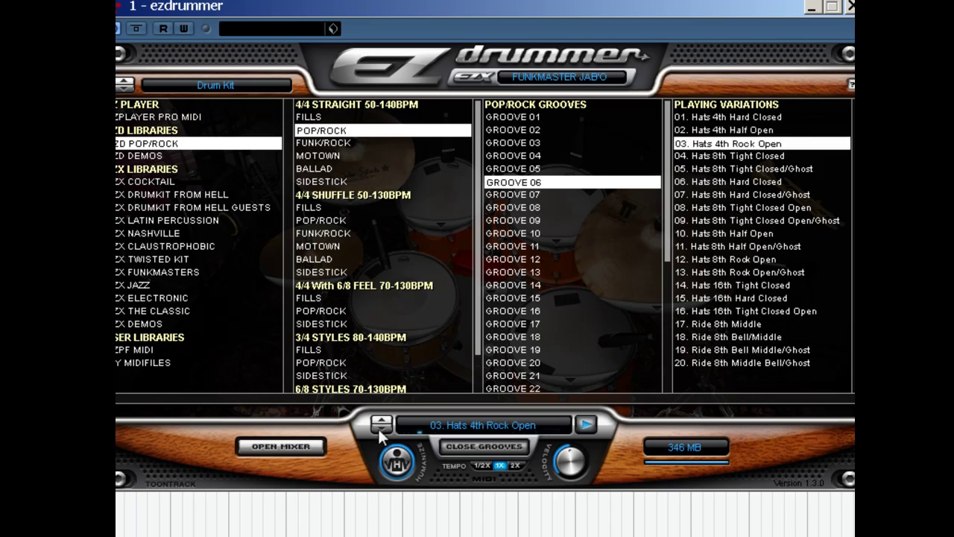
{"action": "left_click", "coordinate": [380, 434]}
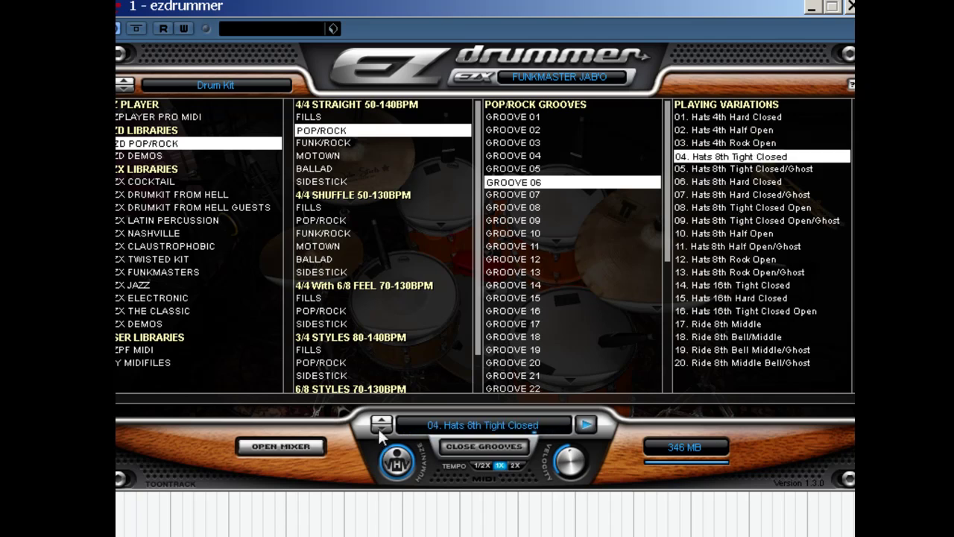
{"action": "left_click", "coordinate": [504, 249]}
- Audition GROOVE 11 variations 10, 13 and 15, then play 07. Hats 8th Hard Closed/Ghost
{"action": "left_click", "coordinate": [700, 235]}
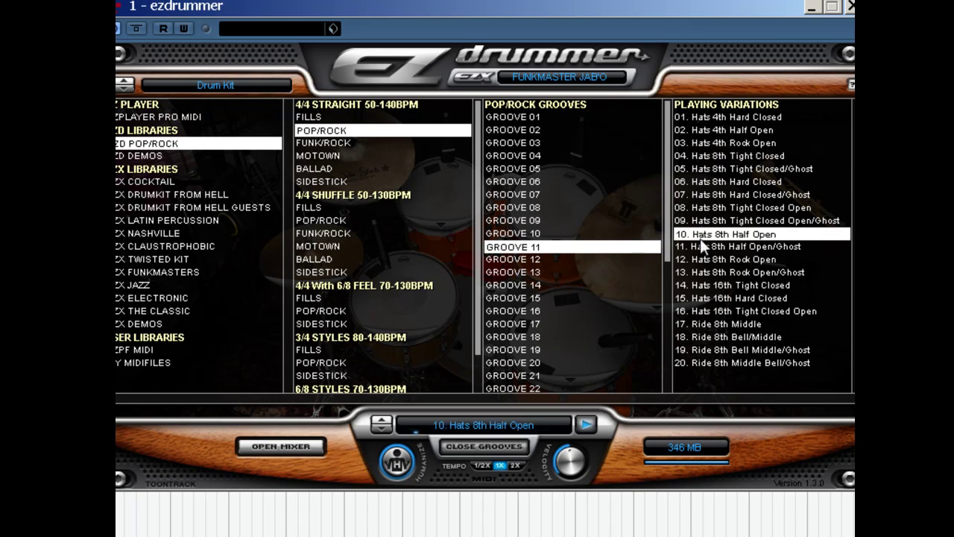
{"action": "left_click", "coordinate": [701, 273]}
{"action": "left_click", "coordinate": [702, 299]}
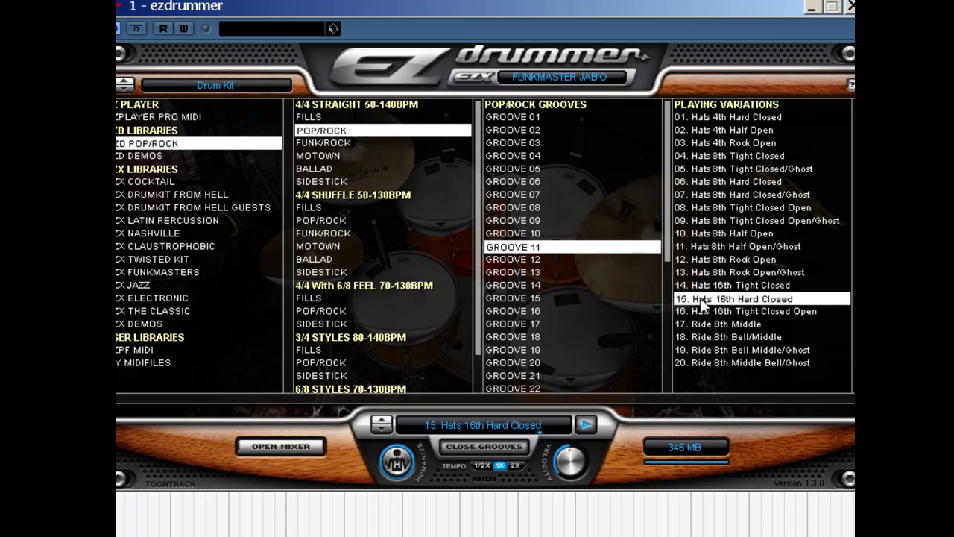
{"action": "left_click", "coordinate": [586, 426]}
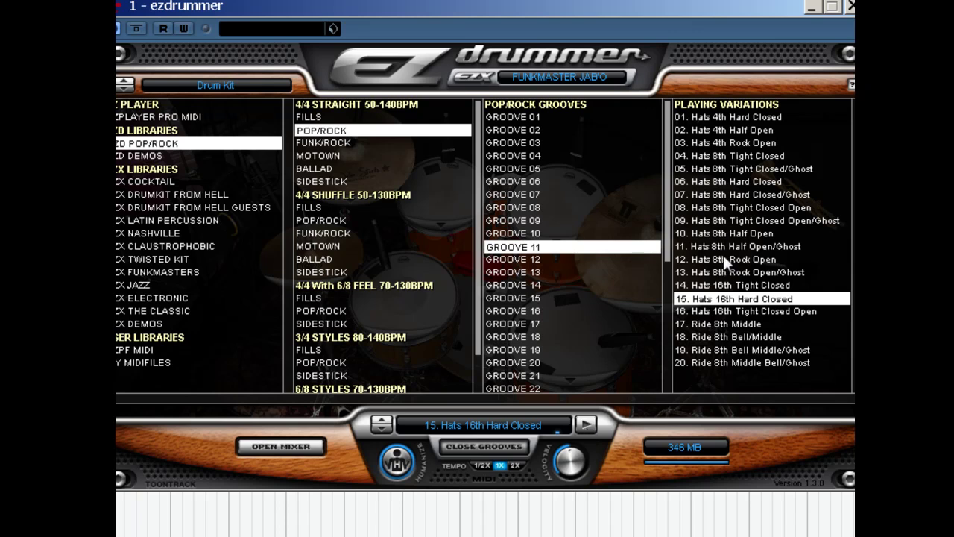
{"action": "left_click", "coordinate": [719, 196]}
{"action": "left_click", "coordinate": [586, 426]}
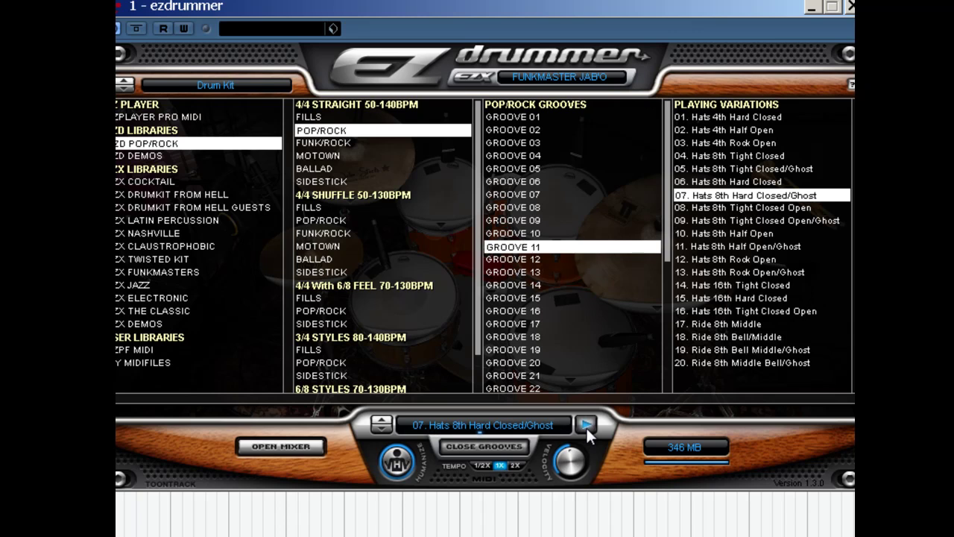